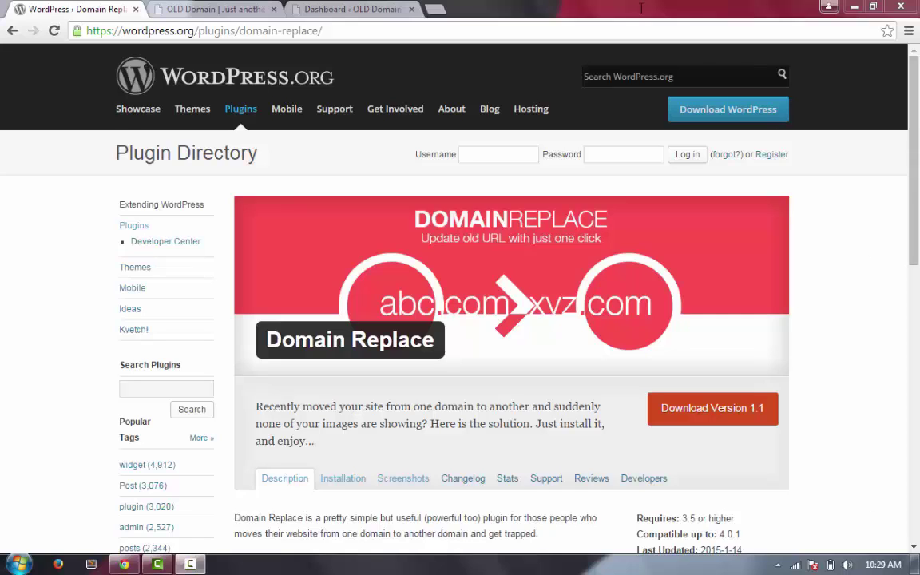
Look at the abc.com front page, then return to the site's admin Dashboard
{"action": "left_click", "coordinate": [210, 11]}
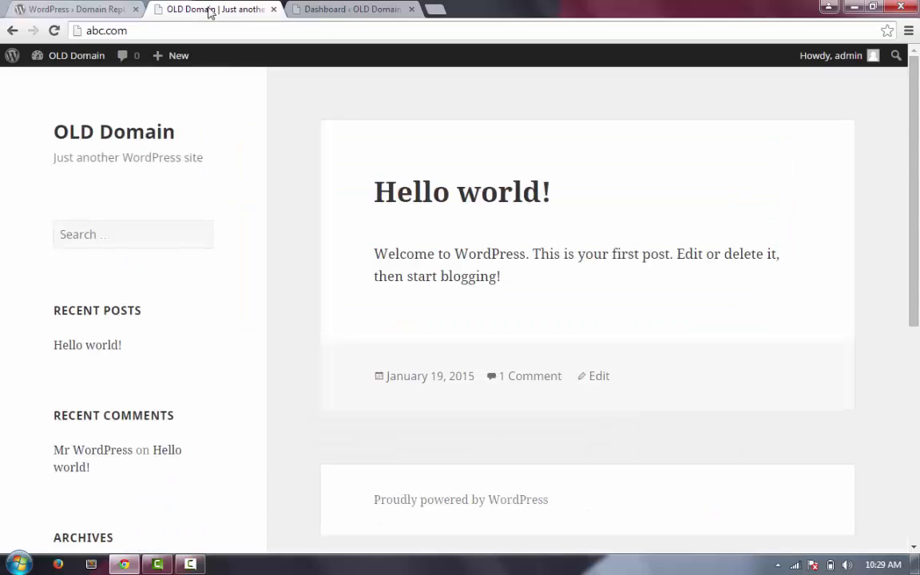
{"action": "left_click", "coordinate": [335, 9]}
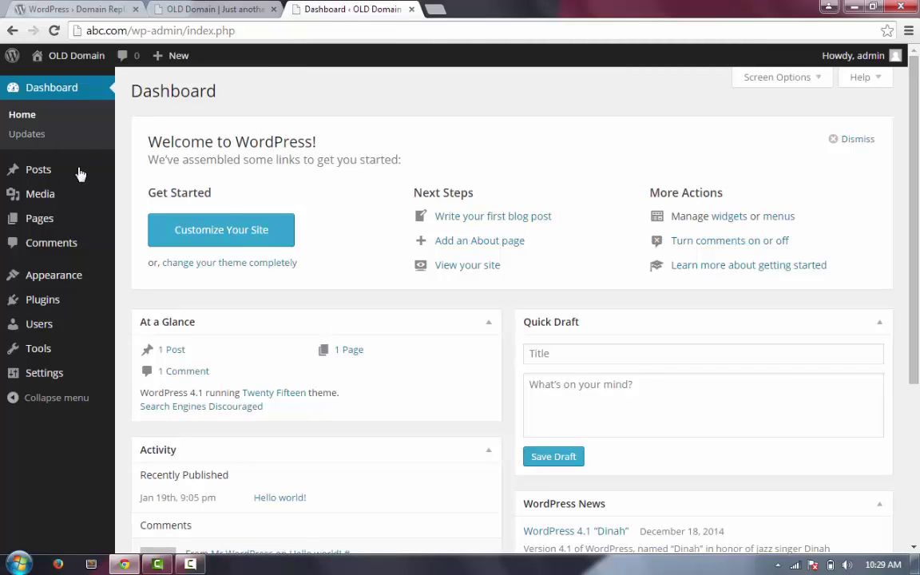
{"action": "mouse_move", "coordinate": [73, 174]}
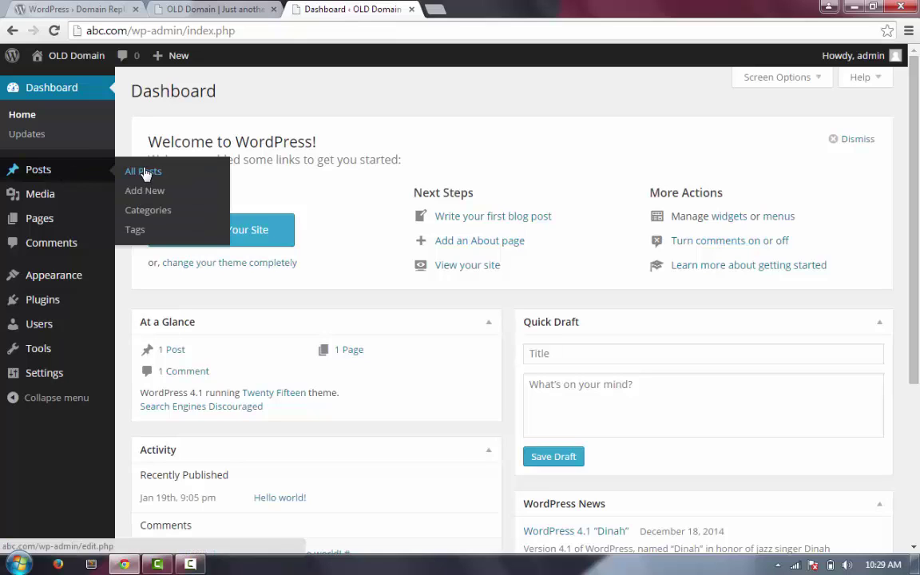
Start a new post titled 'DuoGeek Domain Replace' and move into its empty body
{"action": "left_click", "coordinate": [160, 193]}
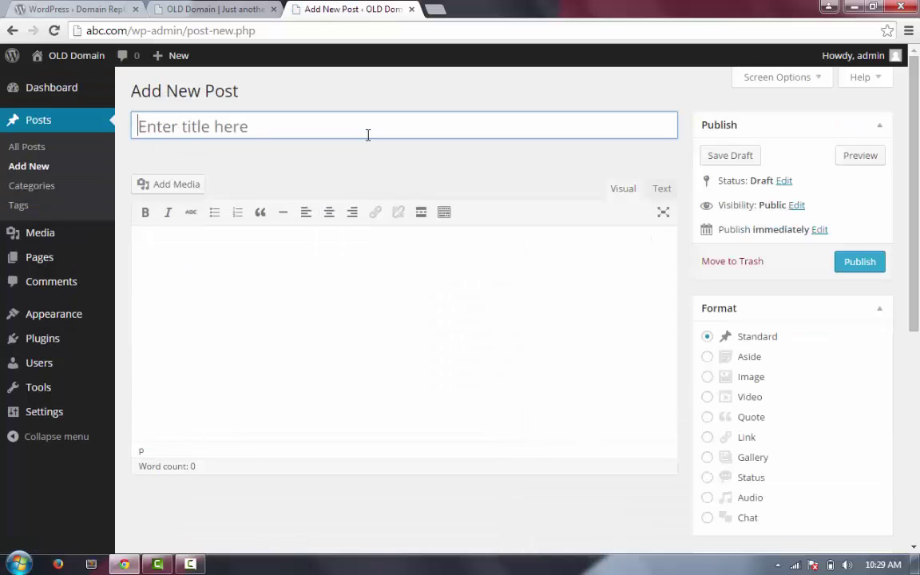
{"action": "type", "text": "DuoGeek domai"}
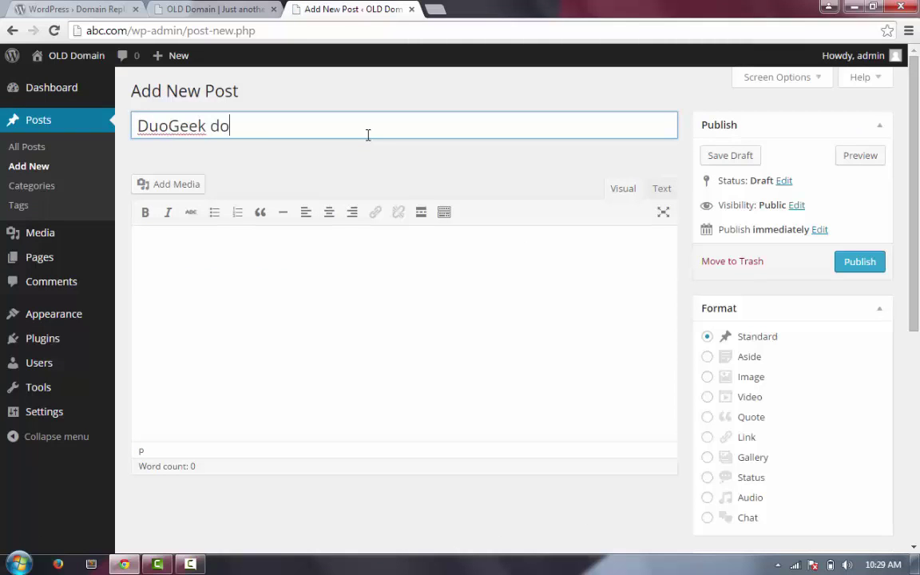
{"action": "key", "text": "BackSpace"}
{"action": "key", "text": "BackSpace"}
{"action": "key", "text": "BackSpace"}
{"action": "key", "text": "BackSpace"}
{"action": "key", "text": "BackSpace"}
{"action": "type", "text": "dpm"}
{"action": "key", "text": "BackSpace"}
{"action": "key", "text": "BackSpace"}
{"action": "key", "text": "BackSpace"}
{"action": "type", "text": "Domain "}
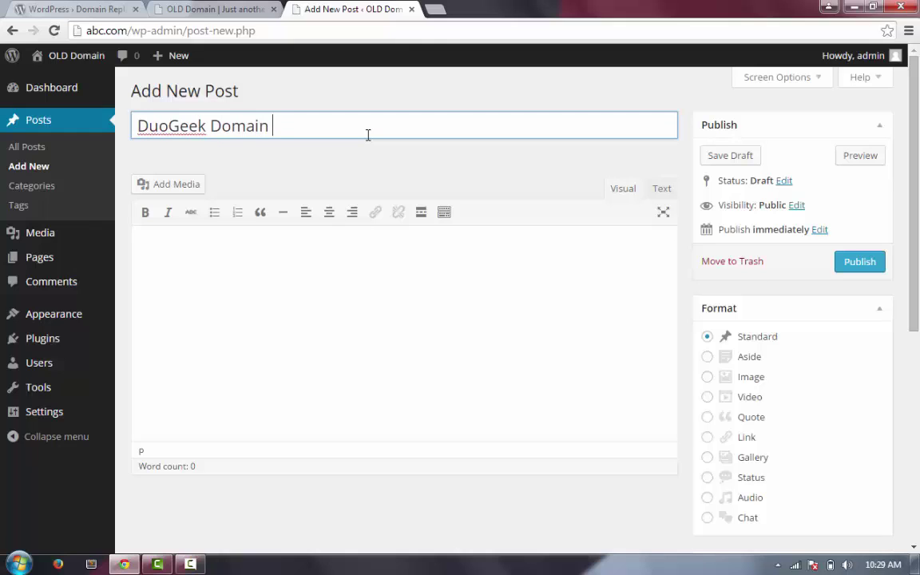
{"action": "type", "text": "Replace"}
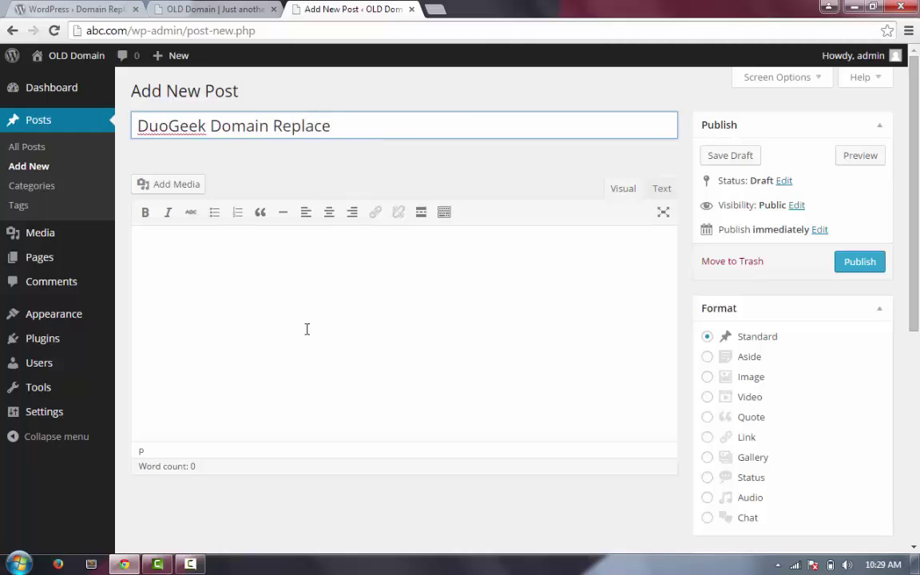
{"action": "left_click", "coordinate": [306, 329]}
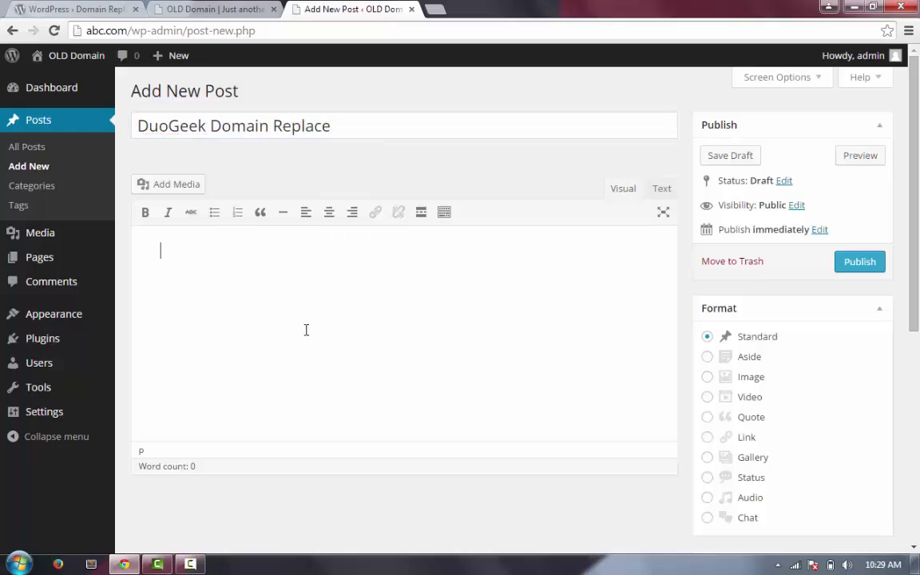
Upload DuoGeek_Icon.jpg from the Desktop and insert it into the post at Full Size 2063 × 1980
{"action": "left_click", "coordinate": [164, 188]}
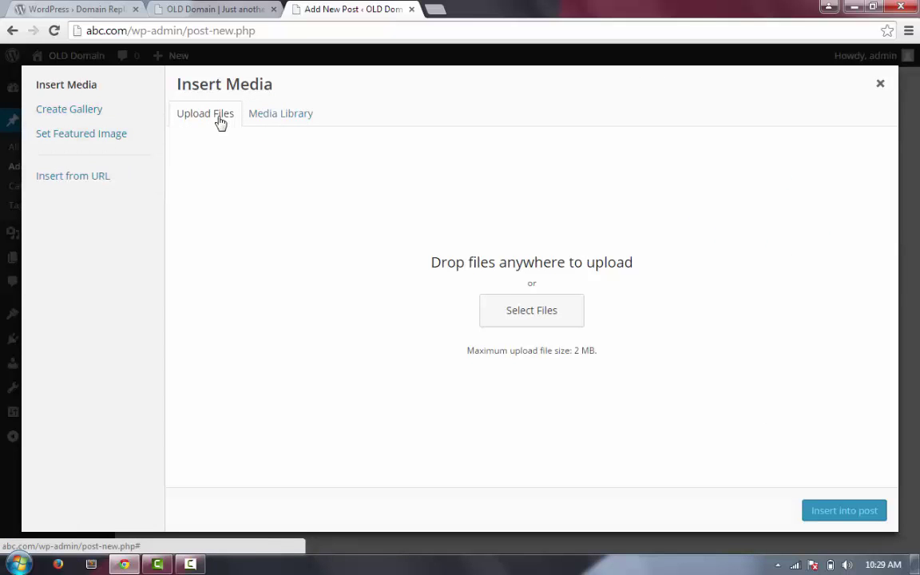
{"action": "left_click", "coordinate": [523, 318]}
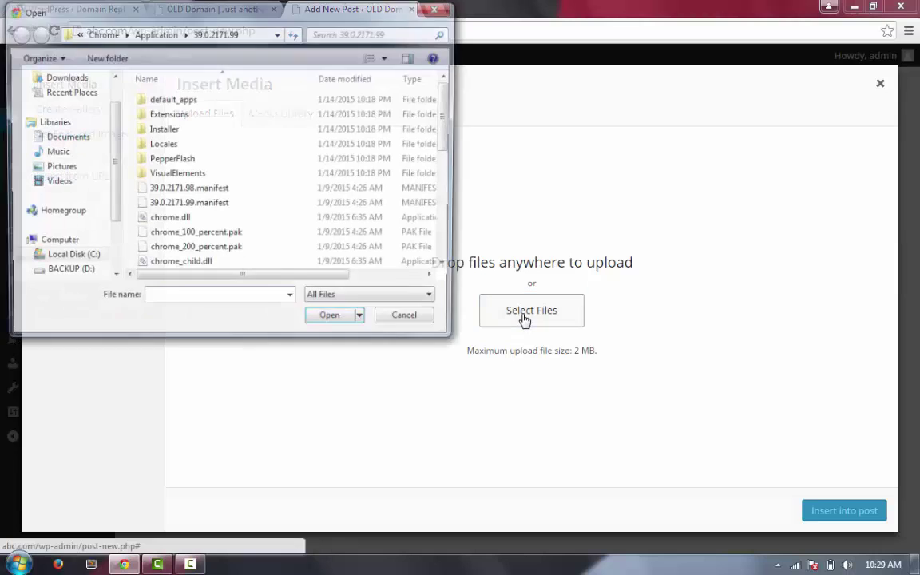
{"action": "scroll", "coordinate": [76, 128], "scroll_direction": "up", "scroll_amount": 2}
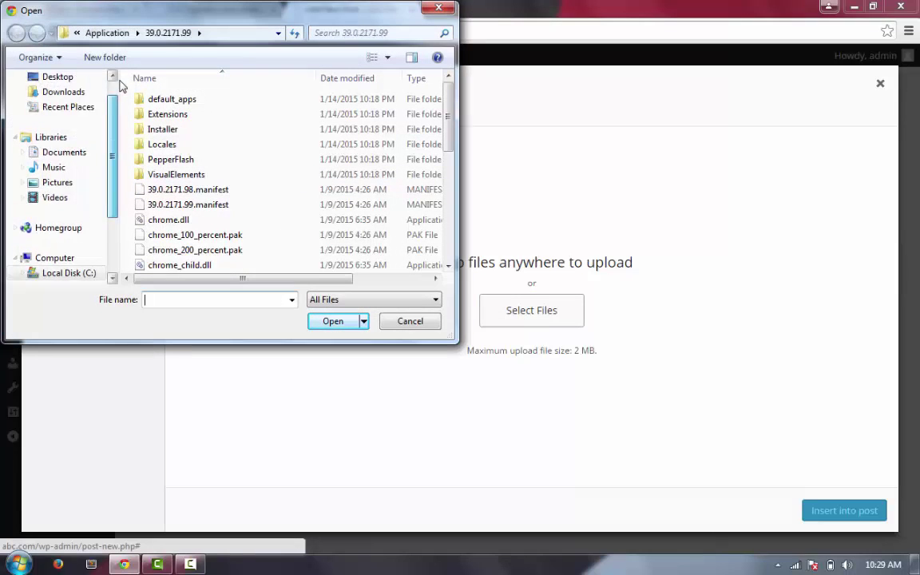
{"action": "left_click", "coordinate": [58, 98]}
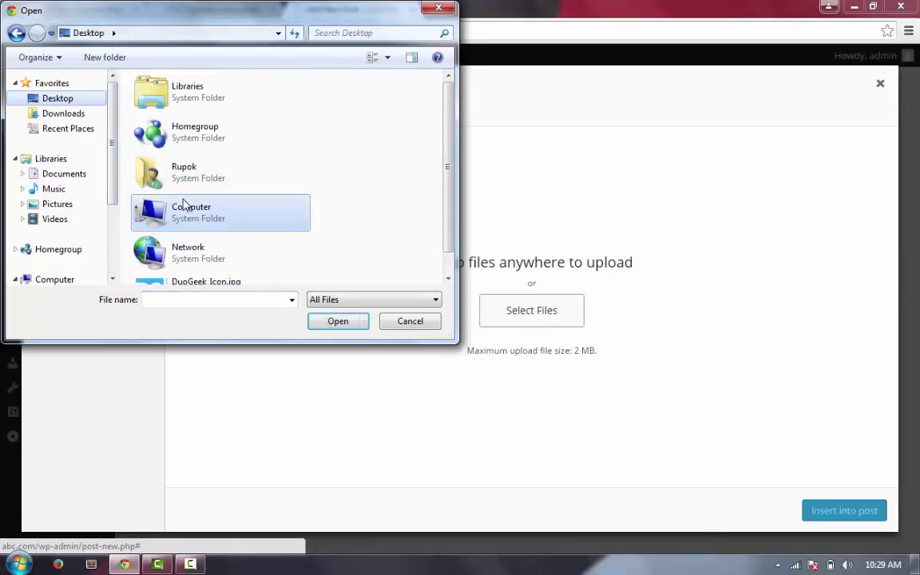
{"action": "scroll", "coordinate": [183, 205], "scroll_direction": "down", "scroll_amount": 2}
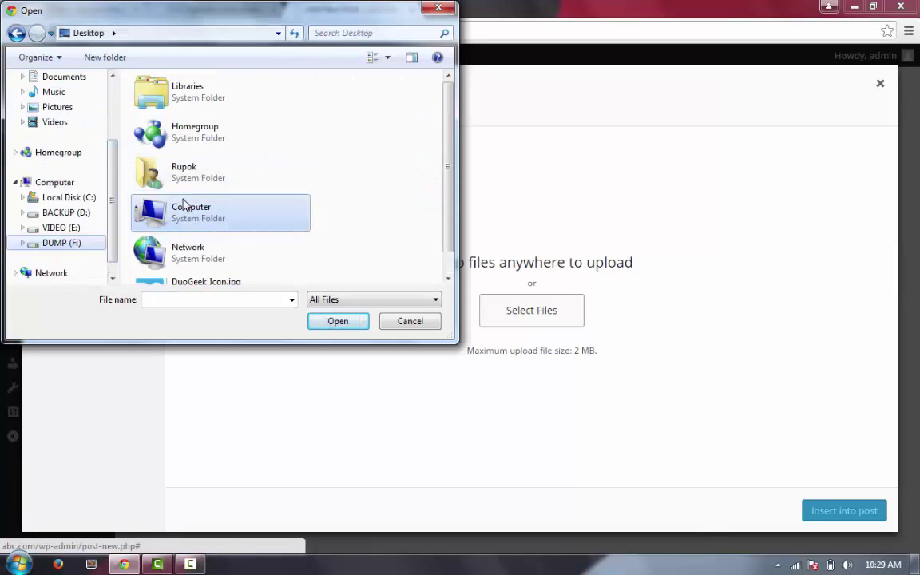
{"action": "left_click", "coordinate": [201, 284]}
{"action": "left_click", "coordinate": [340, 322]}
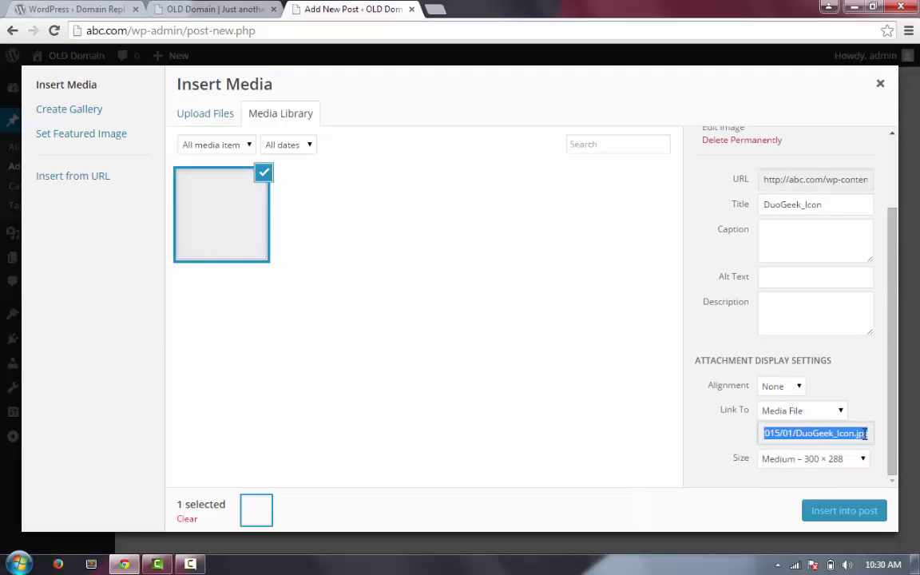
{"action": "left_click", "coordinate": [858, 471]}
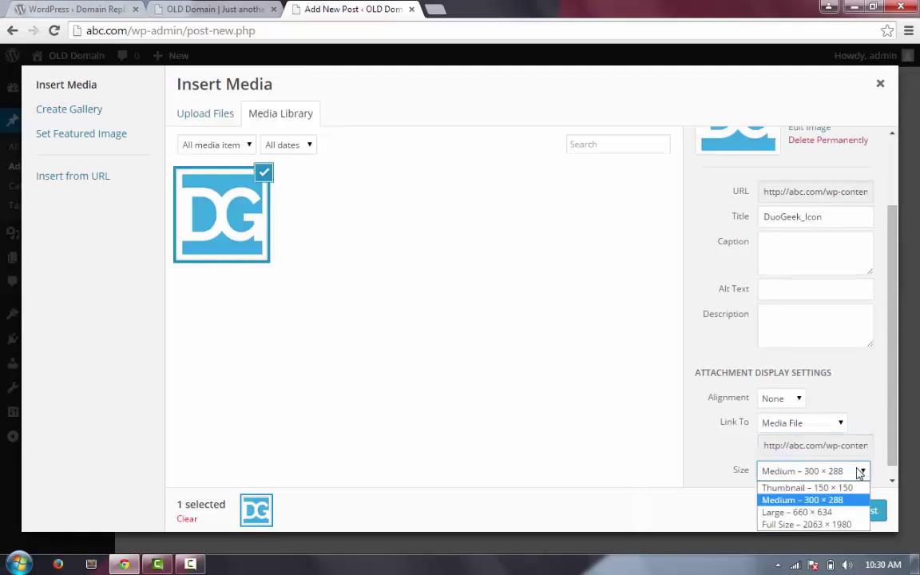
{"action": "left_click", "coordinate": [818, 528]}
{"action": "left_click", "coordinate": [838, 511]}
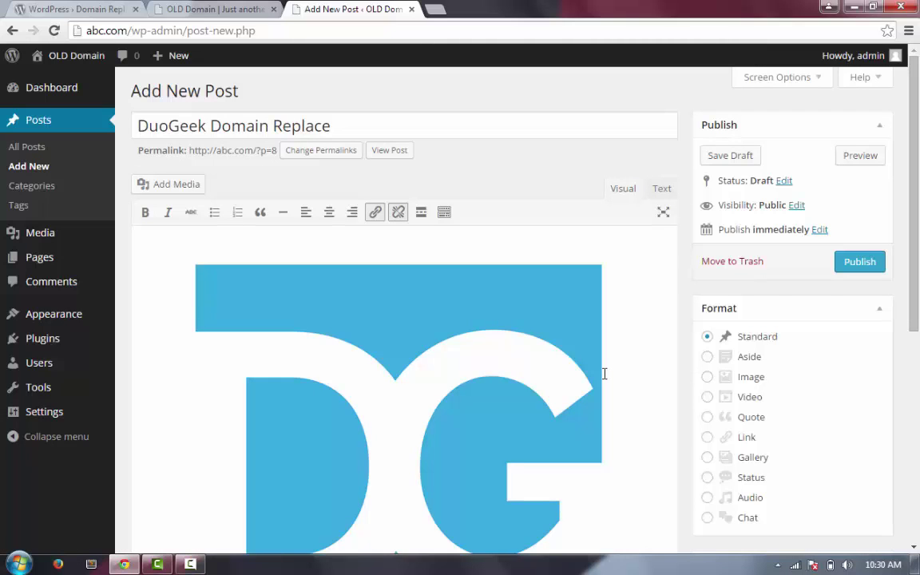
Publish the DuoGeek Domain Replace post
{"action": "left_click", "coordinate": [866, 265]}
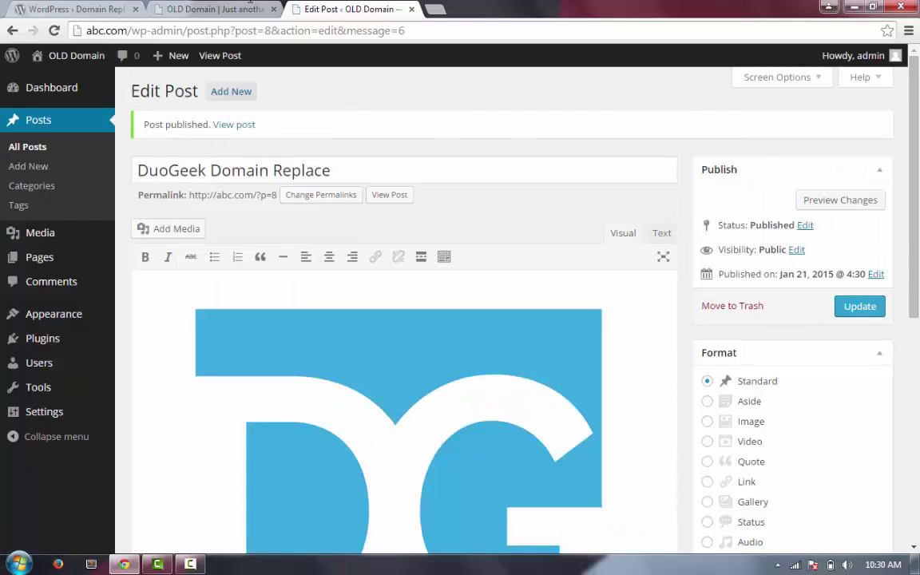
Reload the old-domain front page and bring the new post's logo image into view
{"action": "left_click", "coordinate": [224, 10]}
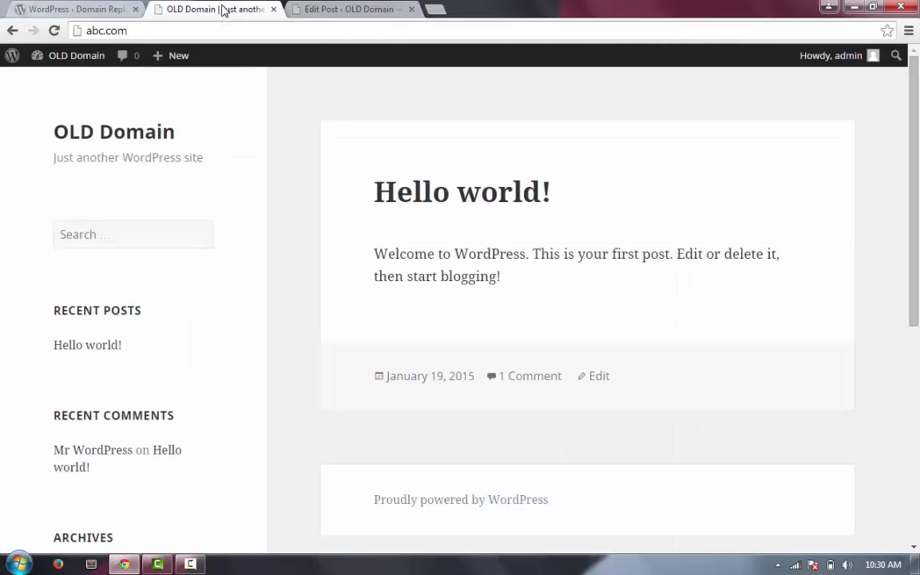
{"action": "key", "text": "F5"}
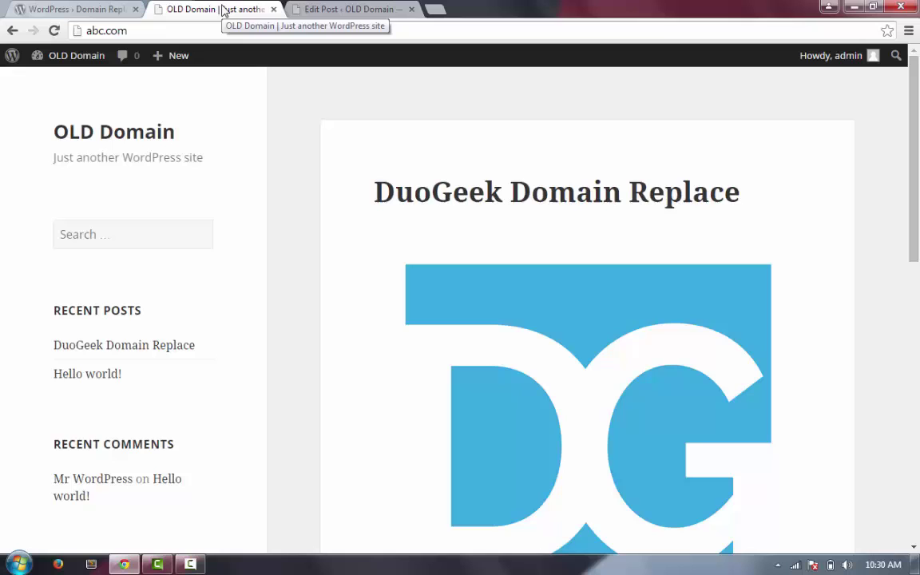
{"action": "key", "text": "Down"}
{"action": "key", "text": "Down"}
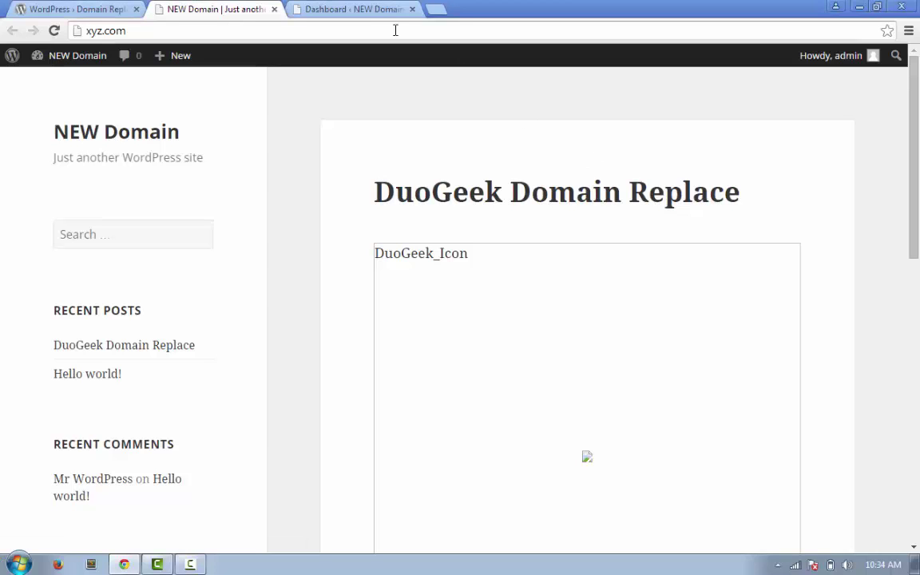
Go to the xyz.com admin area and view the All Posts list
{"action": "left_click", "coordinate": [351, 9]}
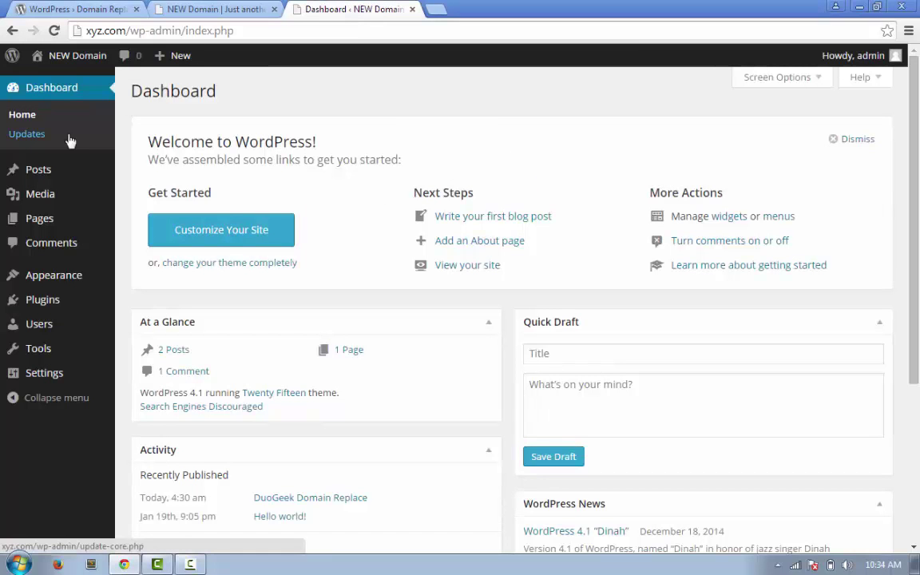
{"action": "mouse_move", "coordinate": [73, 165]}
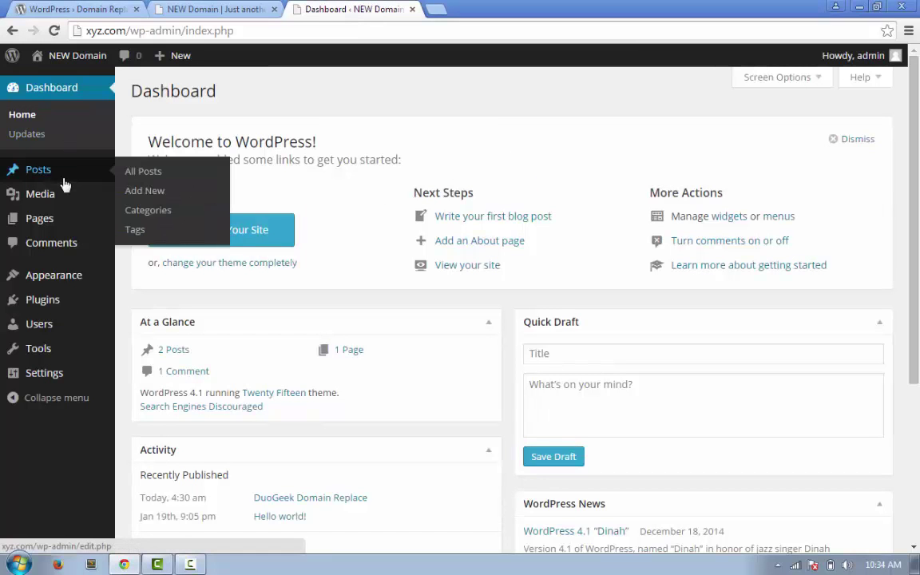
{"action": "left_click", "coordinate": [148, 171]}
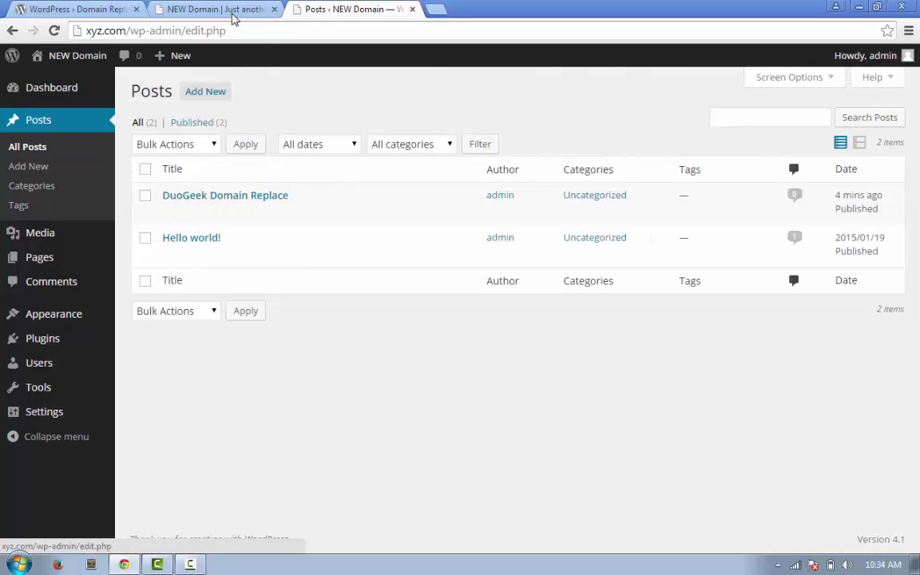
Check the post on the front page, then return to the admin Dashboard
{"action": "left_click", "coordinate": [231, 15]}
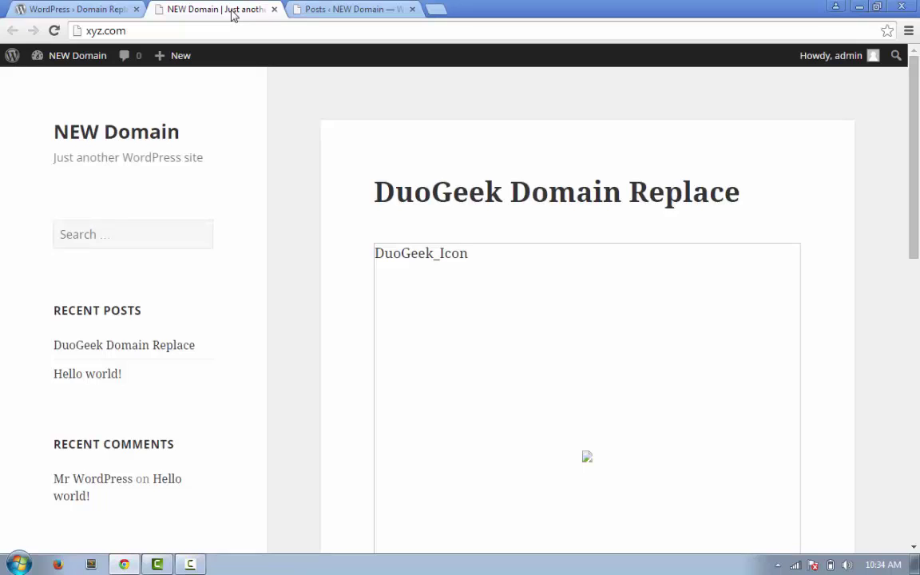
{"action": "left_click", "coordinate": [60, 9]}
{"action": "left_click", "coordinate": [351, 9]}
{"action": "mouse_move", "coordinate": [149, 326]}
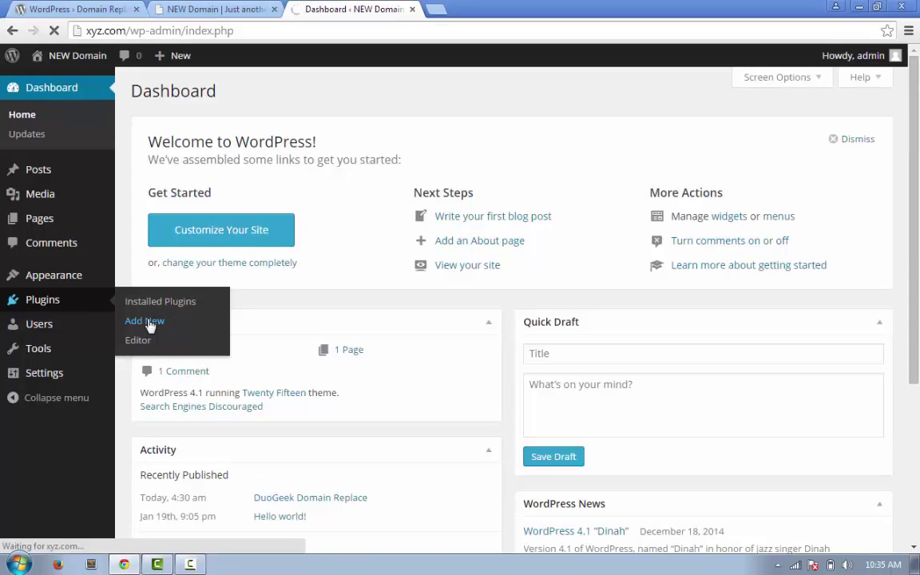
Search the Add Plugins page for 'Domain Replace'
{"action": "left_click", "coordinate": [149, 326]}
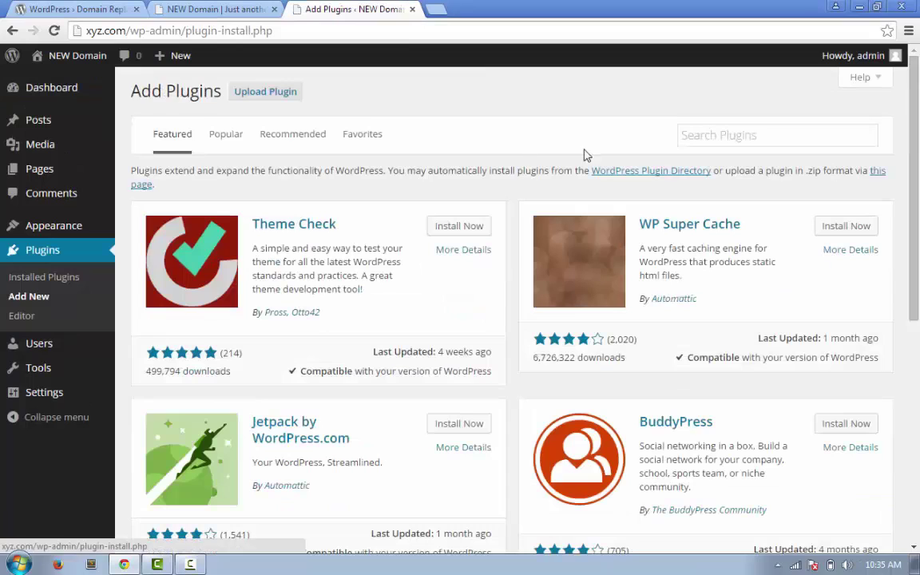
{"action": "left_click", "coordinate": [696, 134]}
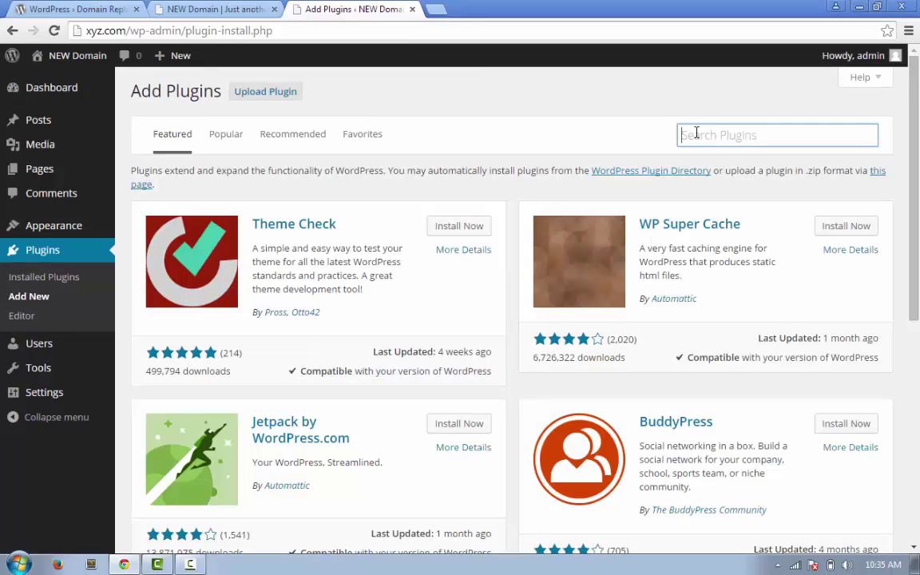
{"action": "type", "text": "Domain "}
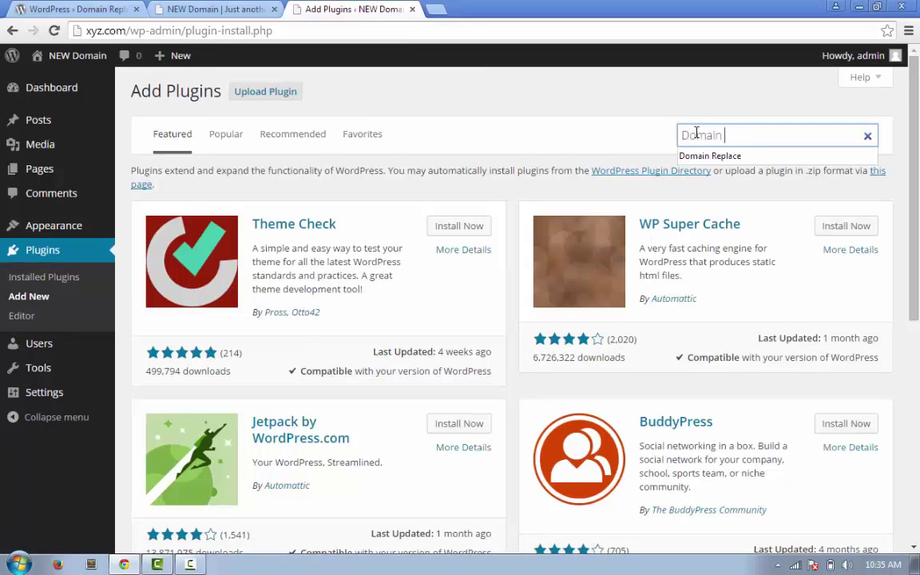
{"action": "type", "text": "Replace"}
{"action": "key", "text": "Return"}
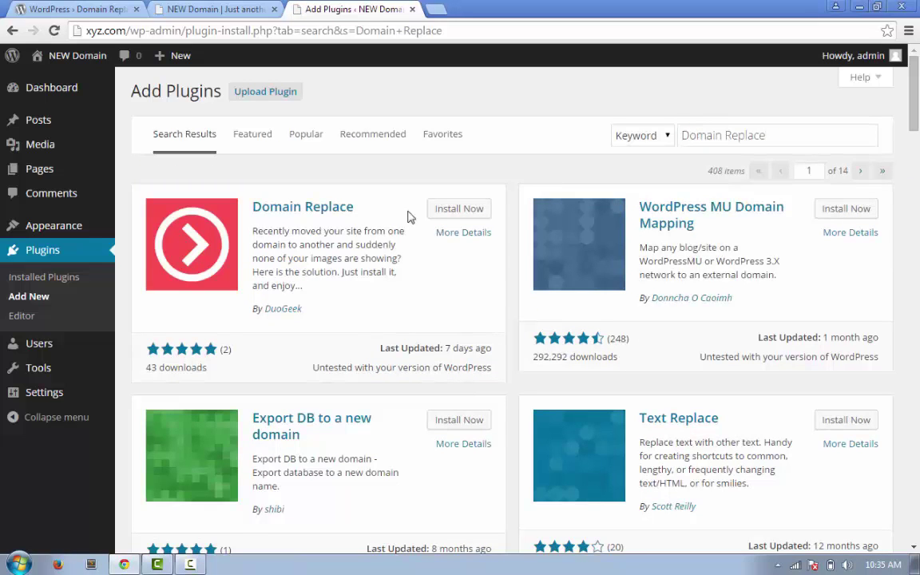
Install the DuoGeek Domain Replace 1.1 plugin, confirm, and activate it
{"action": "left_click", "coordinate": [465, 217]}
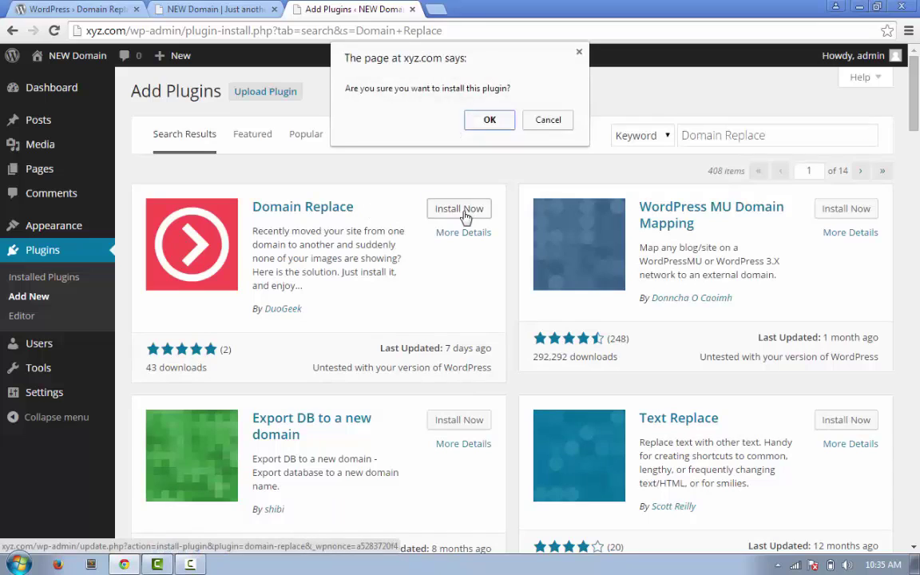
{"action": "left_click", "coordinate": [486, 120]}
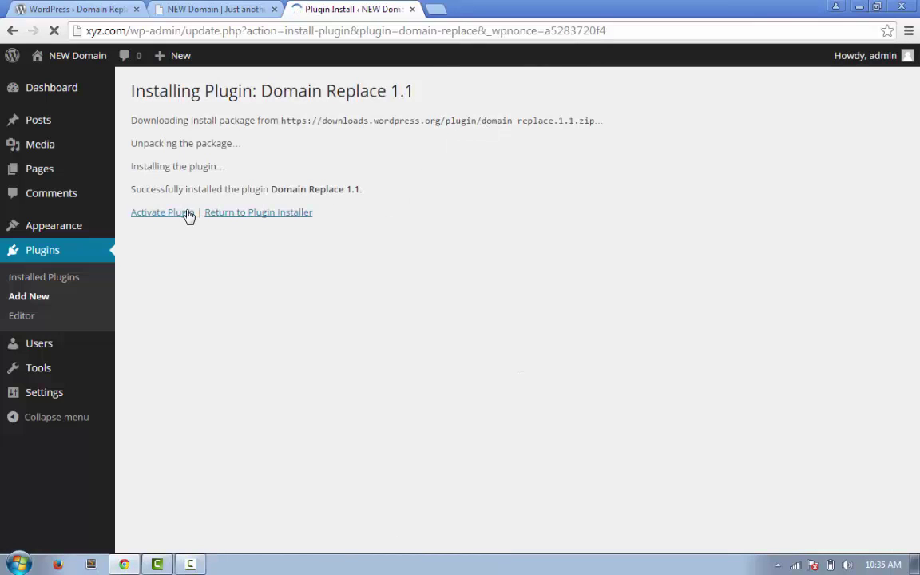
{"action": "left_click", "coordinate": [178, 217]}
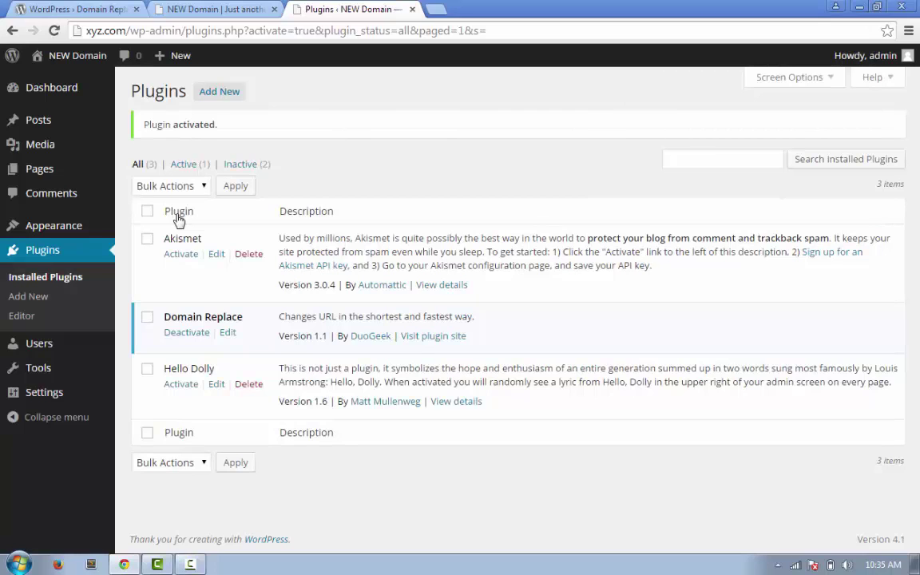
{"action": "mouse_move", "coordinate": [69, 397]}
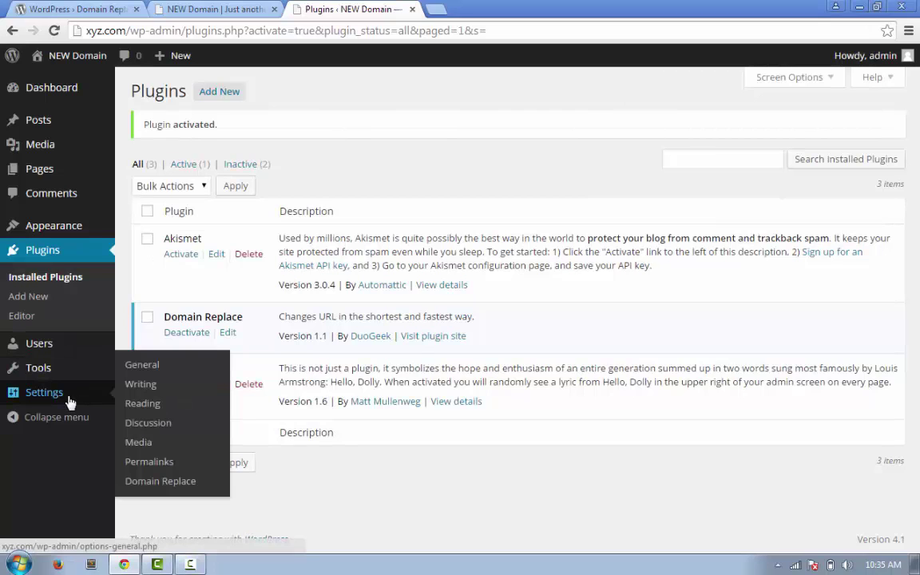
{"action": "left_click", "coordinate": [163, 481]}
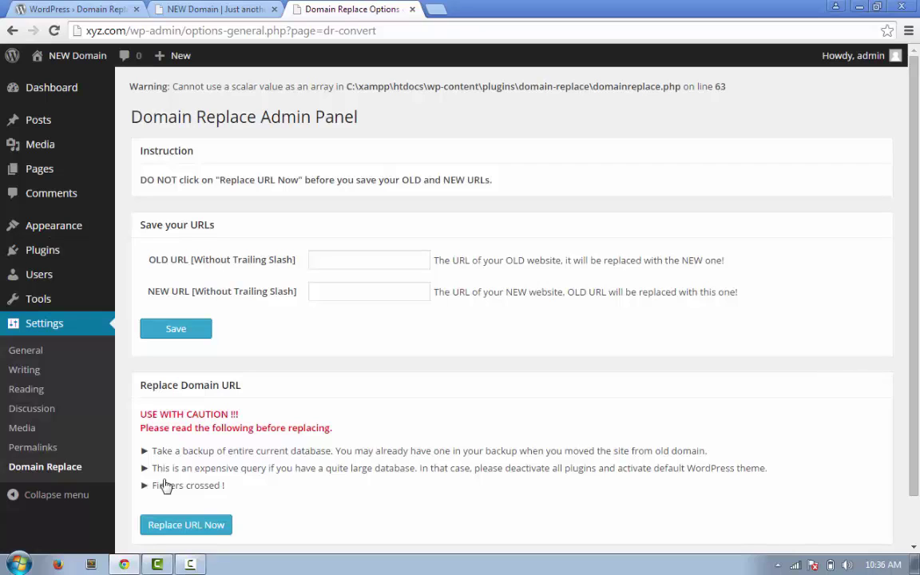
{"action": "left_click", "coordinate": [350, 263]}
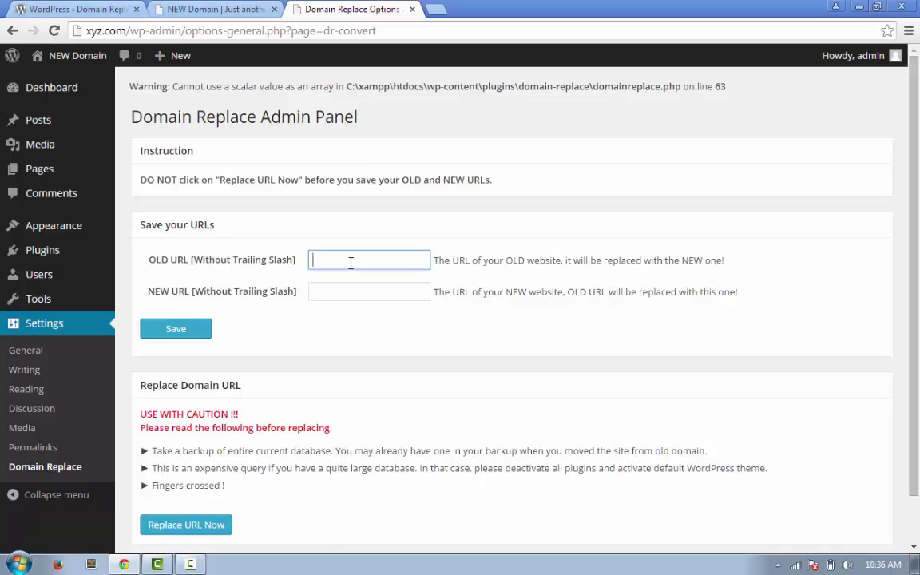
{"action": "type", "text": "http://abc.com"}
{"action": "key", "text": "Tab"}
{"action": "type", "text": "http"}
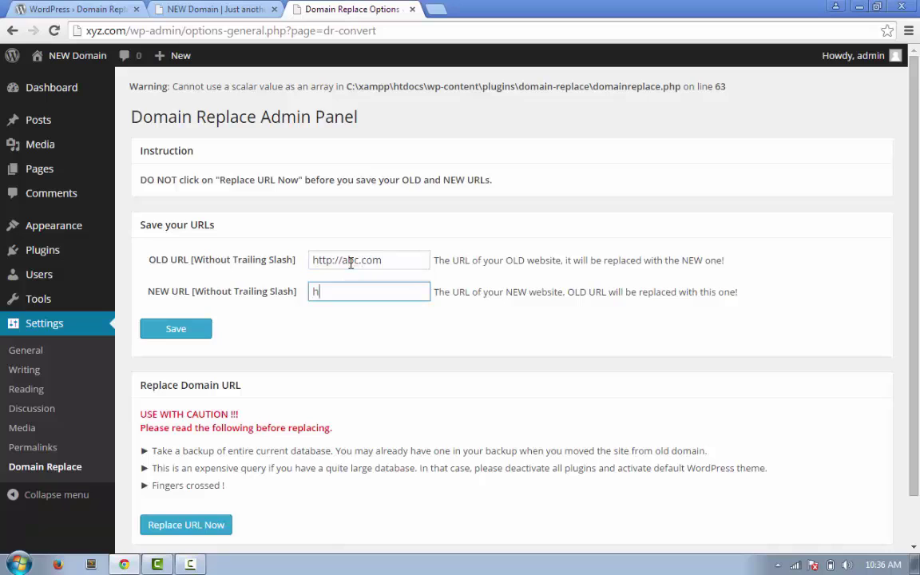
{"action": "type", "text": "://xyz.com"}
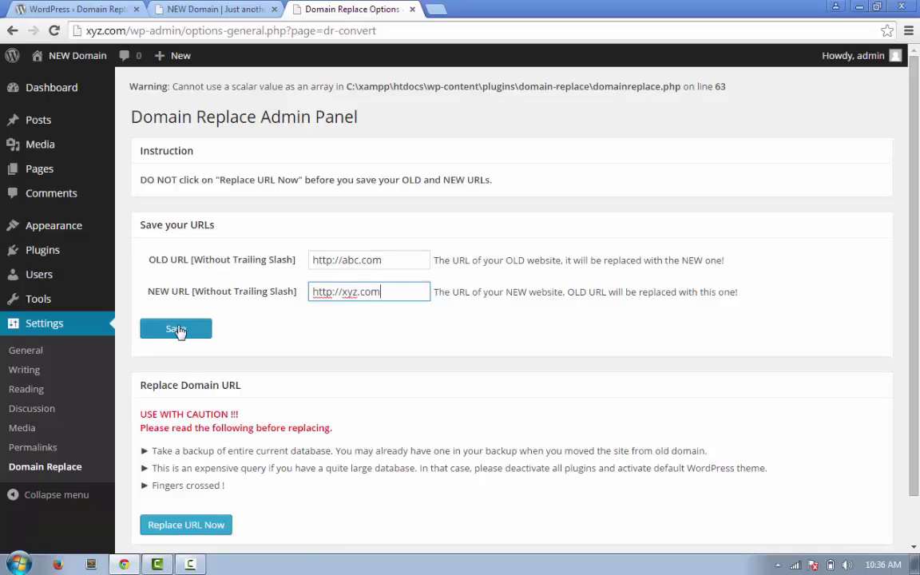
{"action": "left_click", "coordinate": [178, 330]}
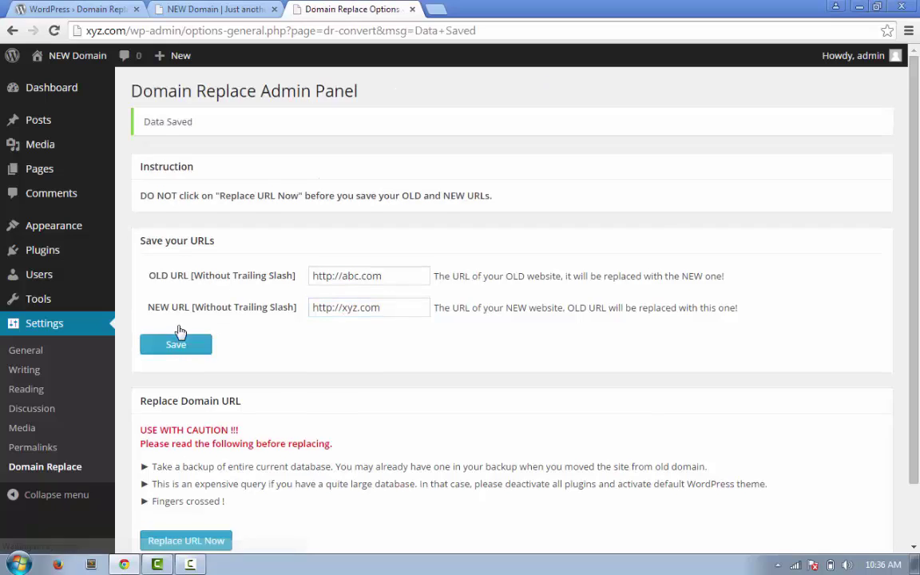
{"action": "scroll", "coordinate": [251, 487], "scroll_direction": "down", "scroll_amount": 1}
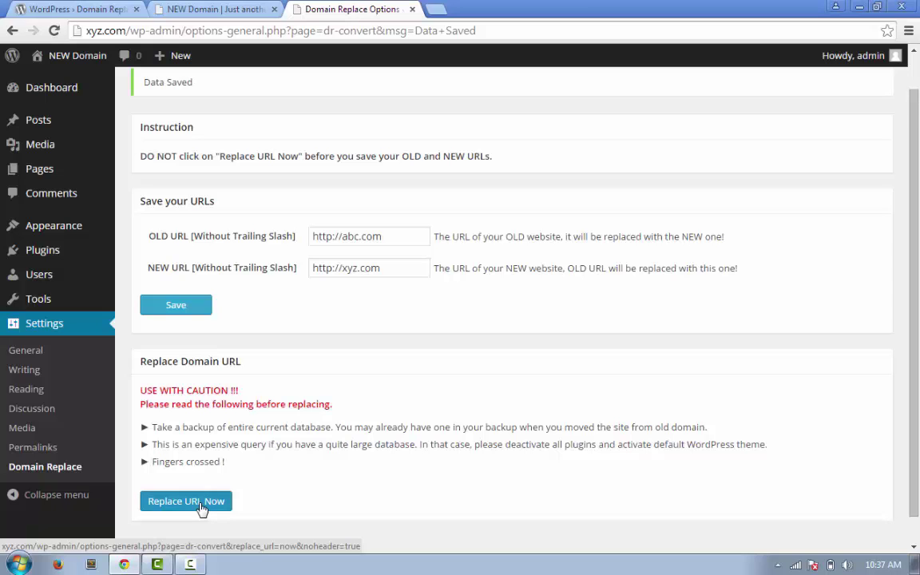
Run Replace URL Now, then reload the xyz.com front page to confirm the logo shows
{"action": "left_click", "coordinate": [202, 503]}
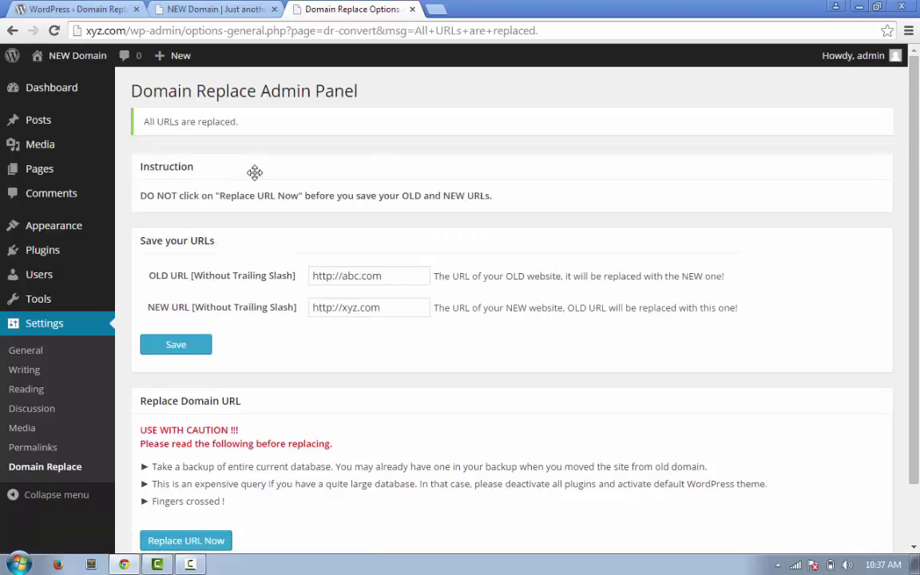
{"action": "left_click", "coordinate": [219, 10]}
{"action": "key", "text": "F5"}
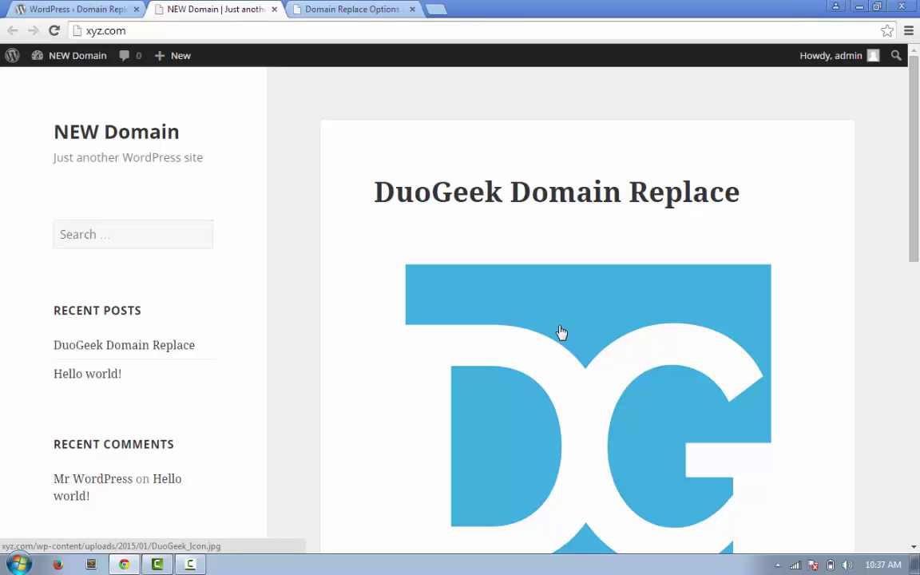
Open a new Chrome tab and enter DuoGeek's support e-mail address as a search, correcting a typo
{"action": "left_click", "coordinate": [437, 12]}
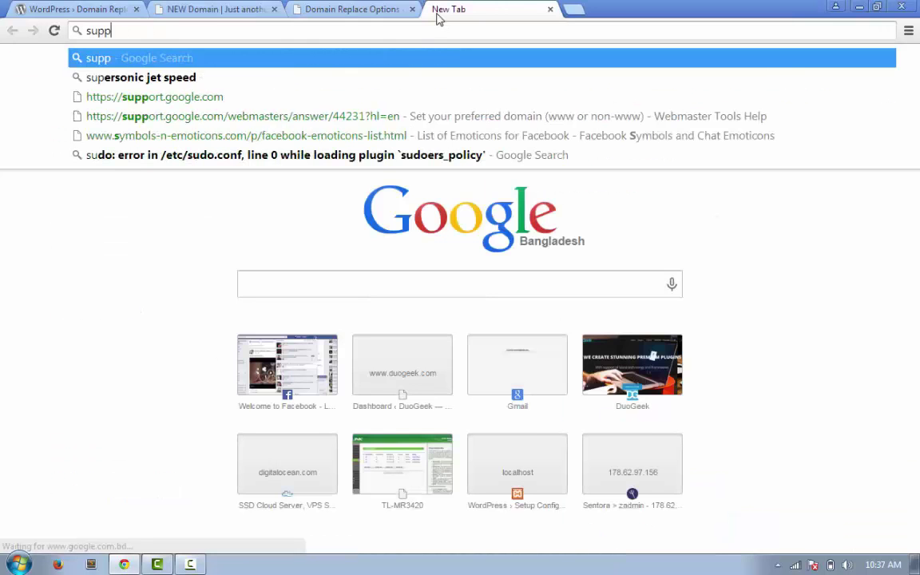
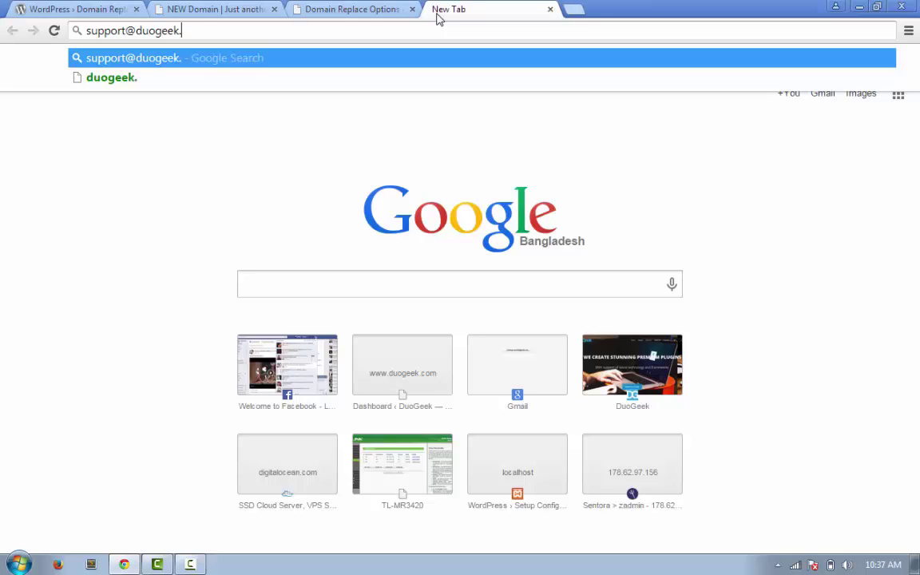